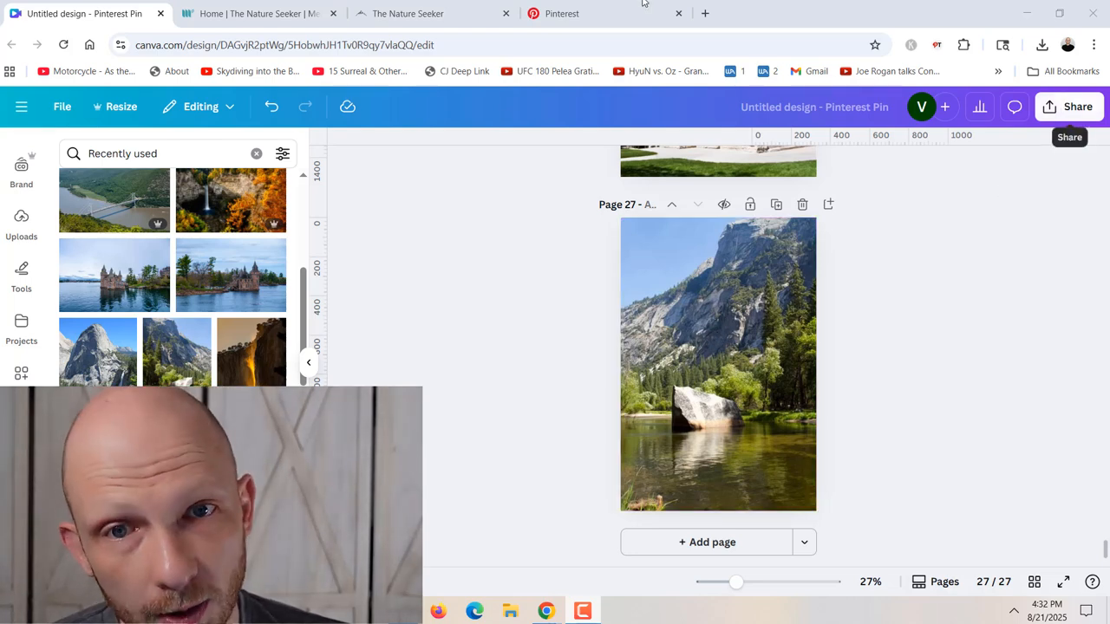
Step: Switch to Pinterest and open the page for creating an organic Pin
{"action": "left_click", "coordinate": [589, 5]}
{"action": "left_click", "coordinate": [79, 118]}
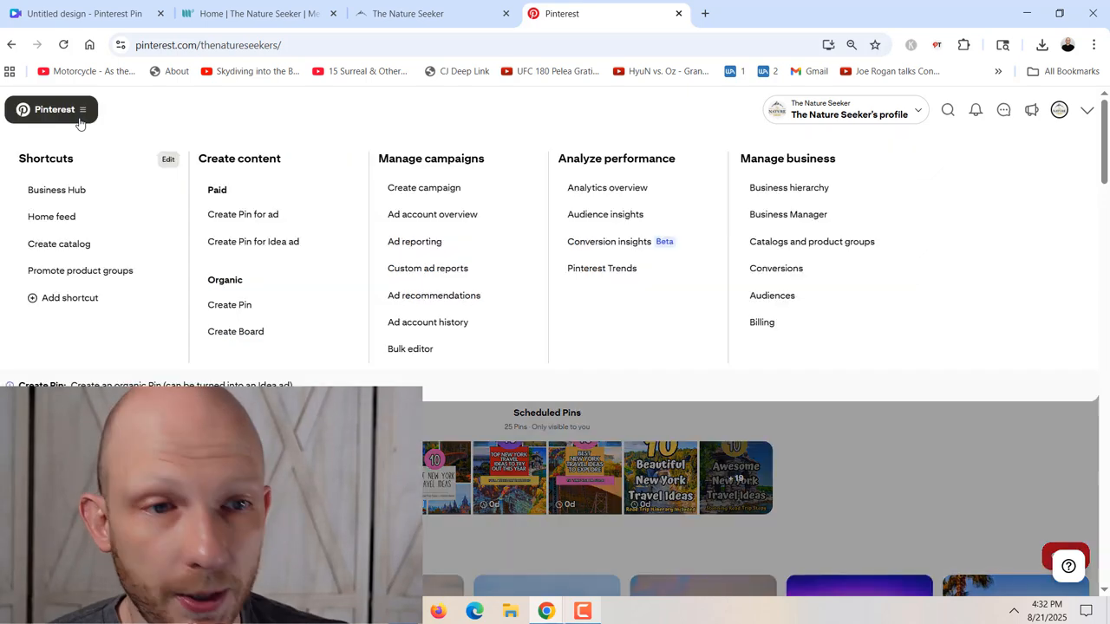
{"action": "left_click", "coordinate": [280, 301]}
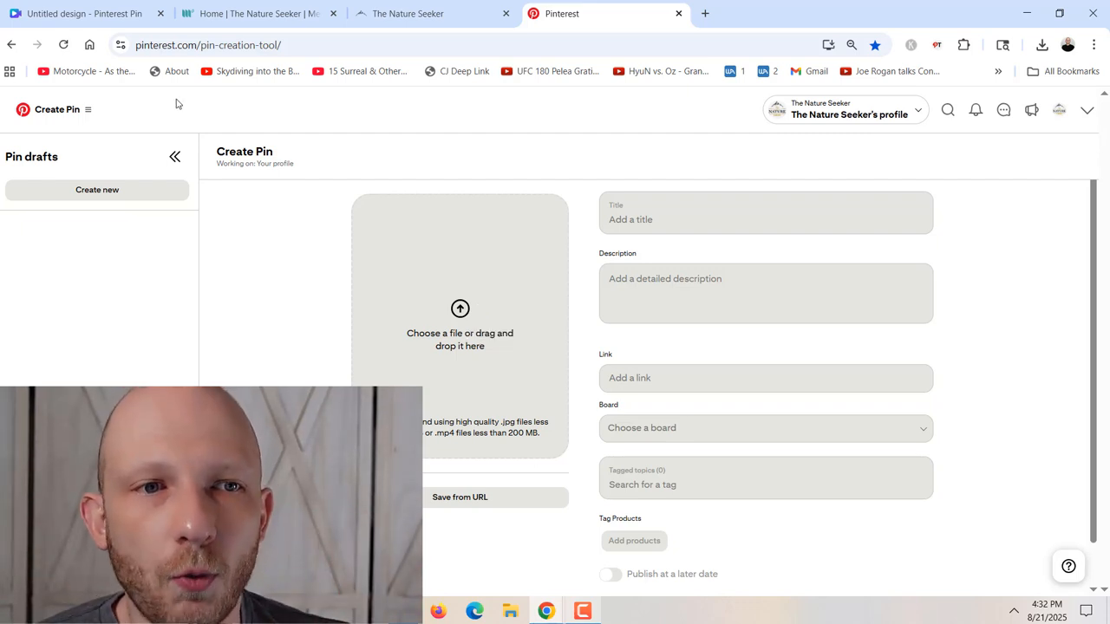
Step: Switch to the Canva design and choose Pinterest as the place to publish it
{"action": "left_click", "coordinate": [118, 7]}
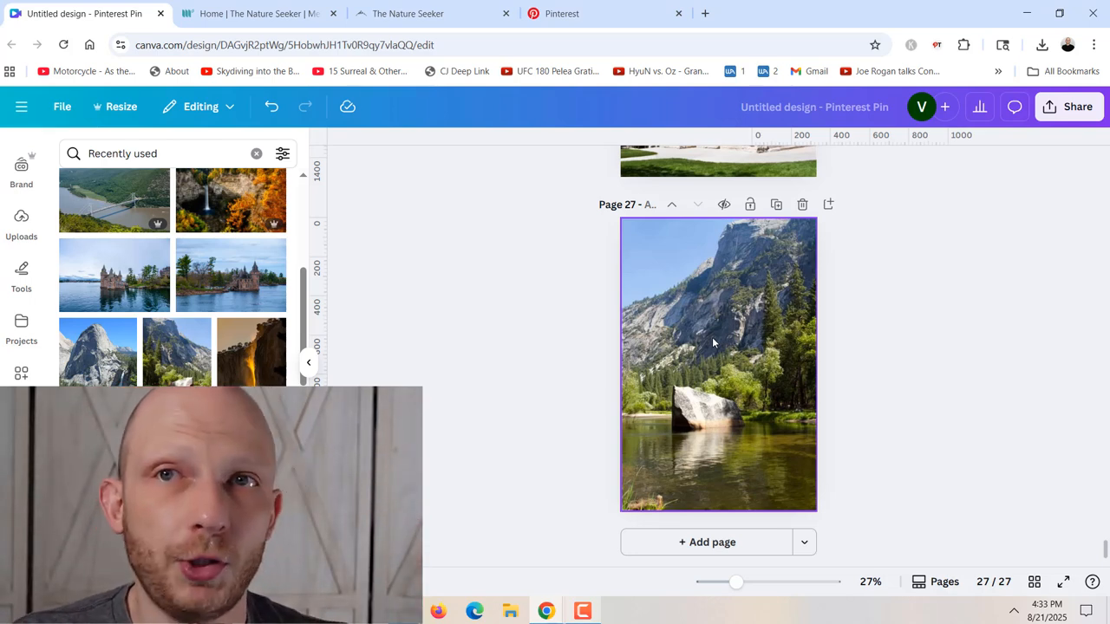
{"action": "left_click", "coordinate": [1074, 109]}
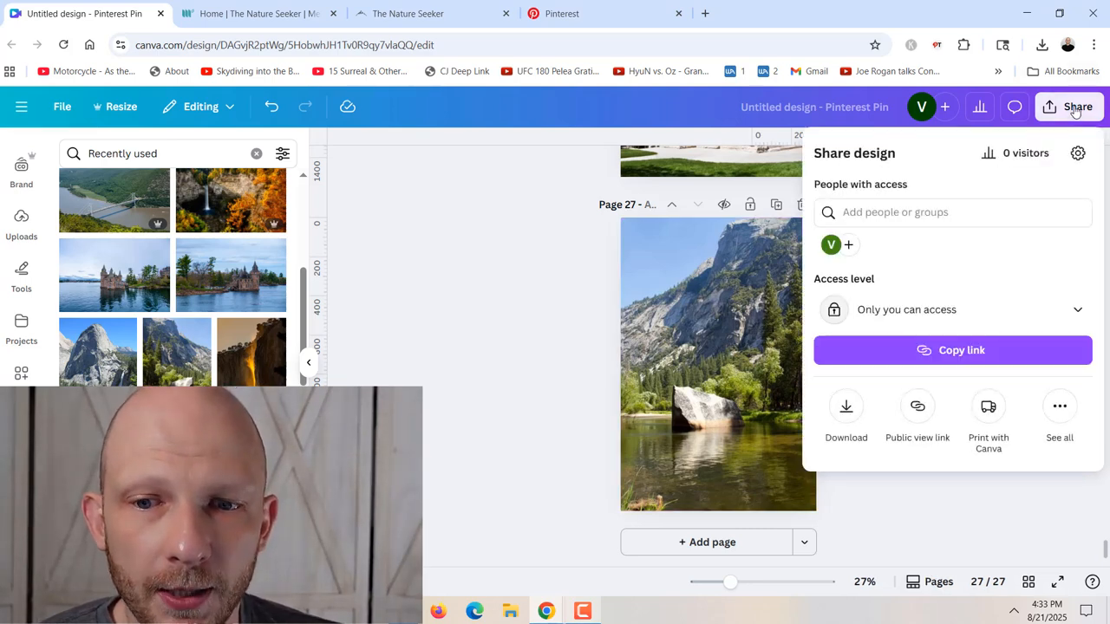
{"action": "left_click", "coordinate": [1059, 415]}
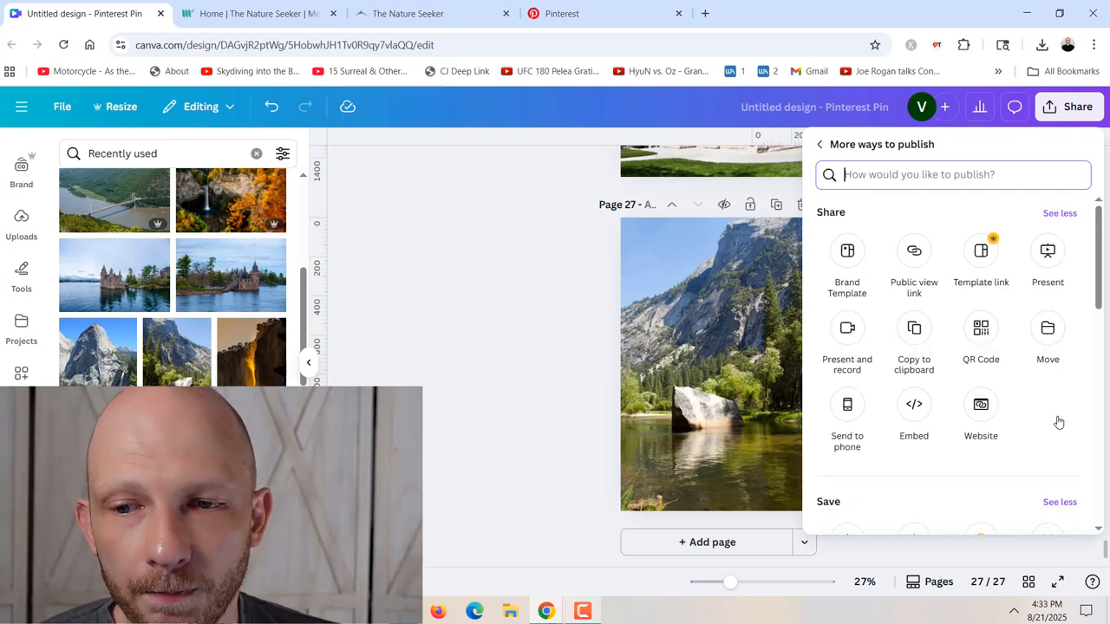
{"action": "scroll", "coordinate": [1055, 420], "scroll_direction": "down", "scroll_amount": 5}
{"action": "scroll", "coordinate": [1053, 412], "scroll_direction": "down", "scroll_amount": 1}
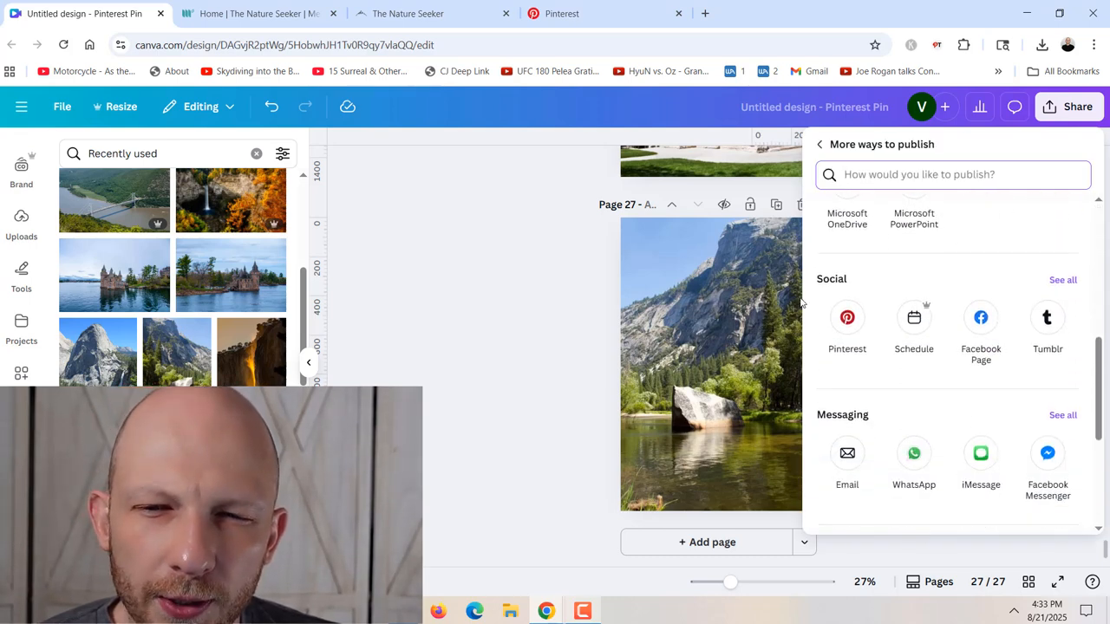
{"action": "left_click", "coordinate": [846, 330]}
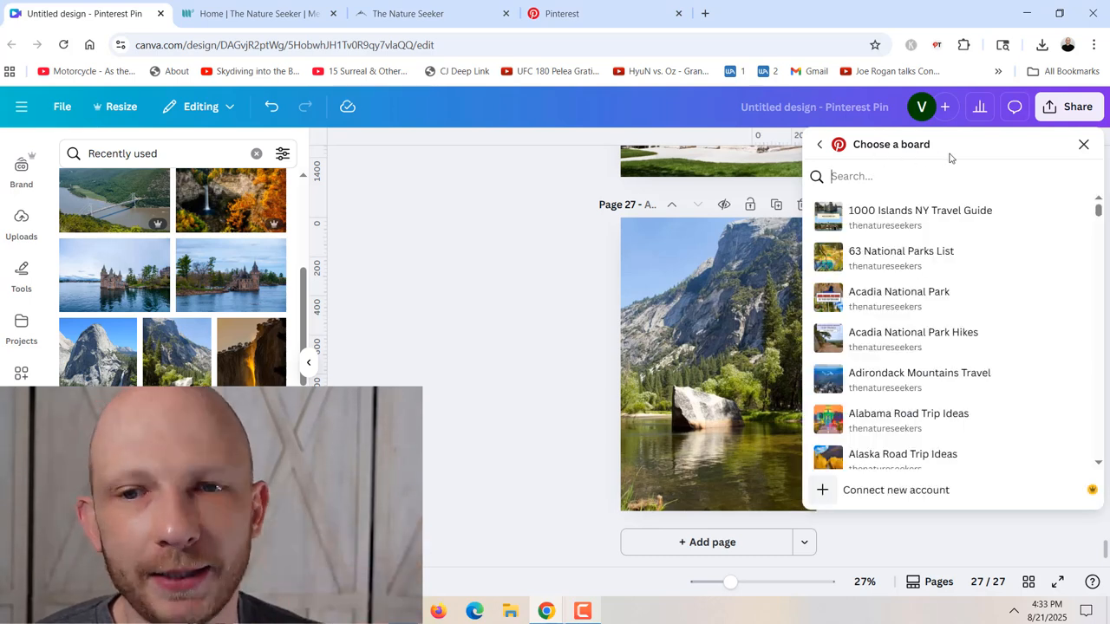
Step: Look through the board list in Canva and the saved boards on the Pinterest profile
{"action": "scroll", "coordinate": [963, 338], "scroll_direction": "down", "scroll_amount": 3}
{"action": "scroll", "coordinate": [956, 350], "scroll_direction": "up", "scroll_amount": 3}
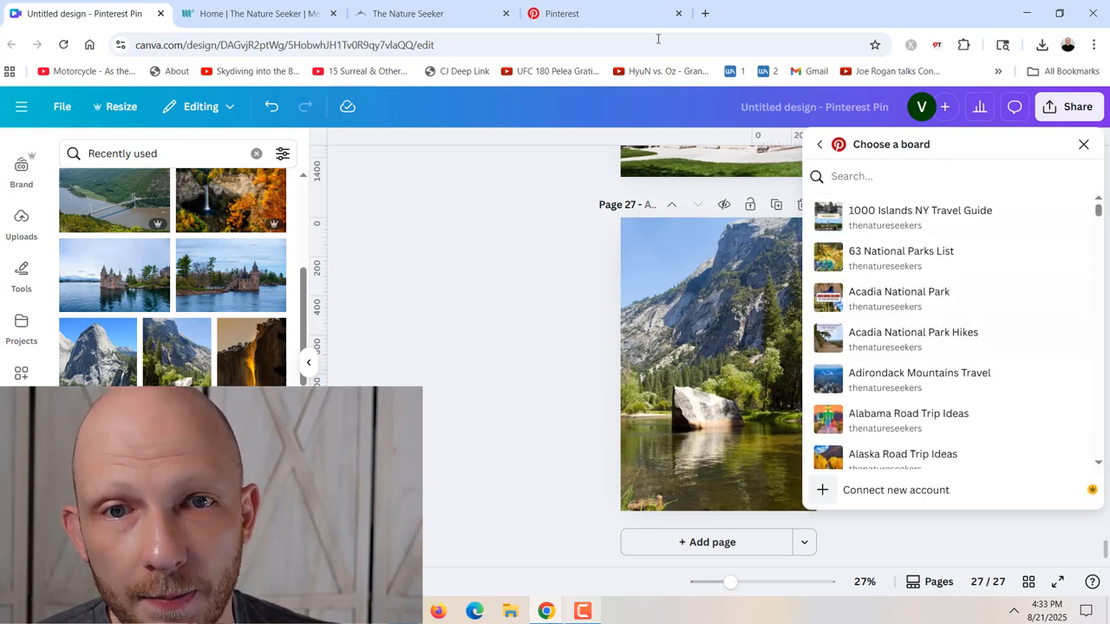
{"action": "left_click", "coordinate": [598, 13]}
{"action": "left_click", "coordinate": [1060, 110]}
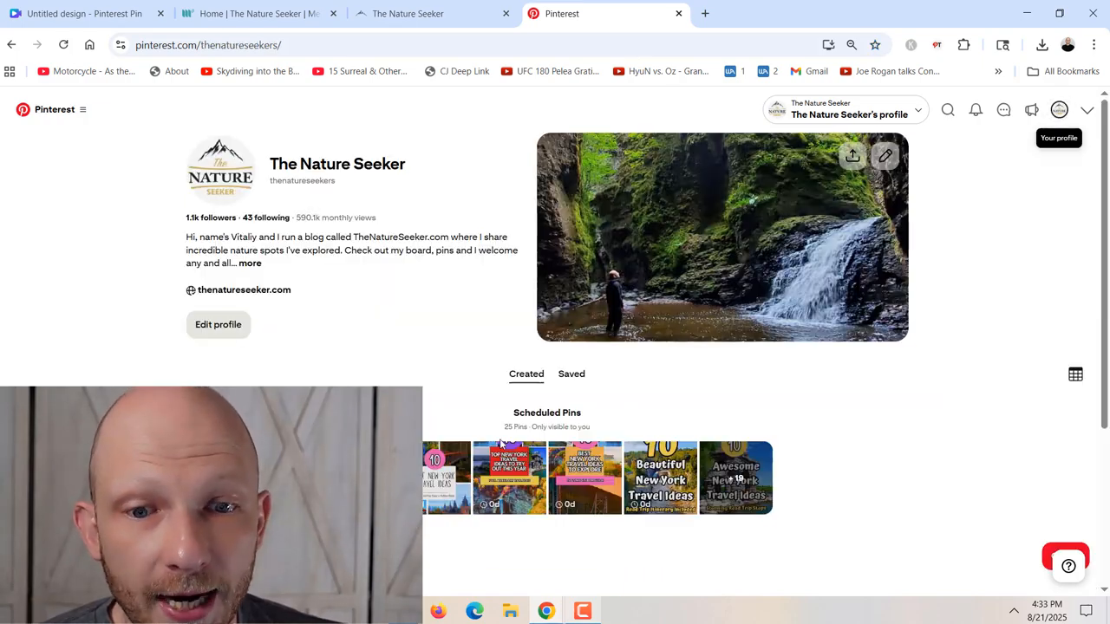
{"action": "left_click", "coordinate": [572, 379]}
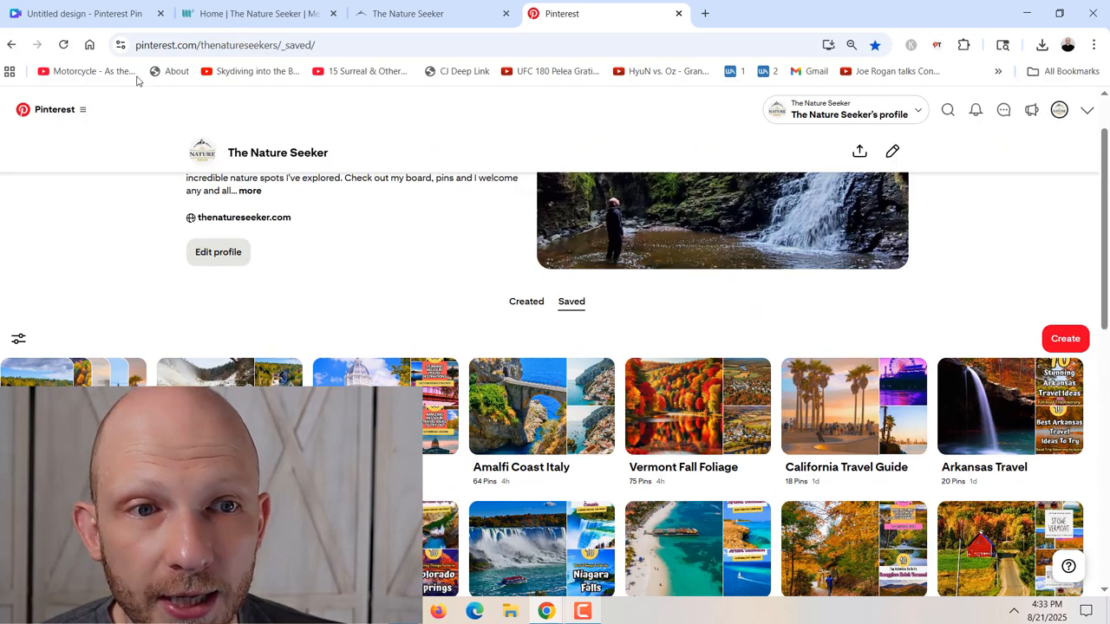
Step: Return to Canva and select the 63 National Parks List board for the pin
{"action": "left_click", "coordinate": [84, 13]}
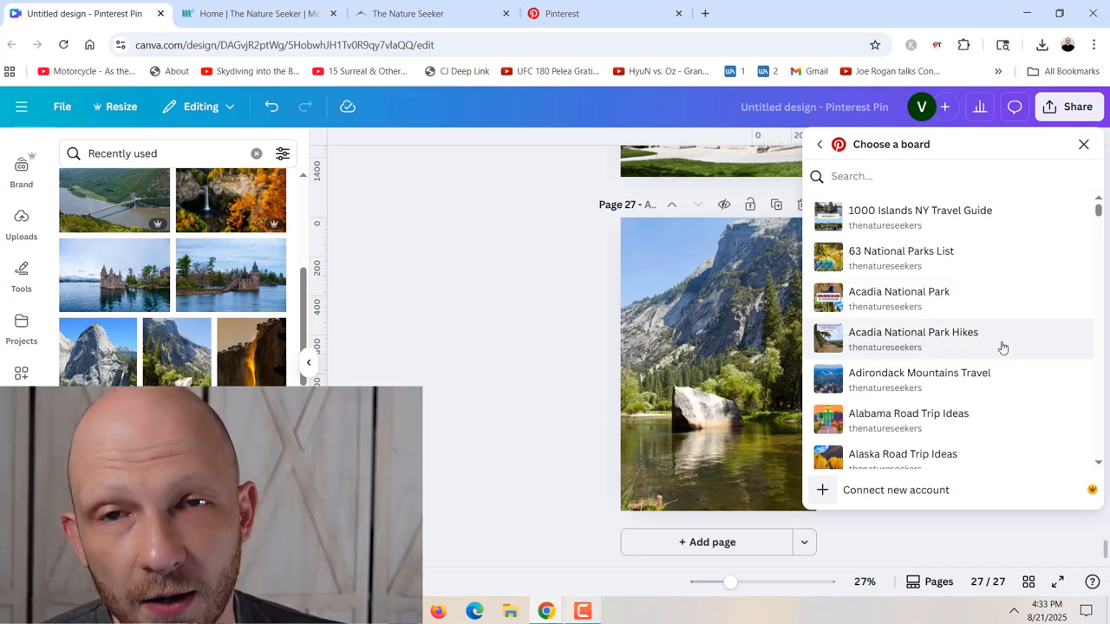
{"action": "scroll", "coordinate": [980, 349], "scroll_direction": "down", "scroll_amount": 3}
{"action": "scroll", "coordinate": [982, 350], "scroll_direction": "down", "scroll_amount": 4}
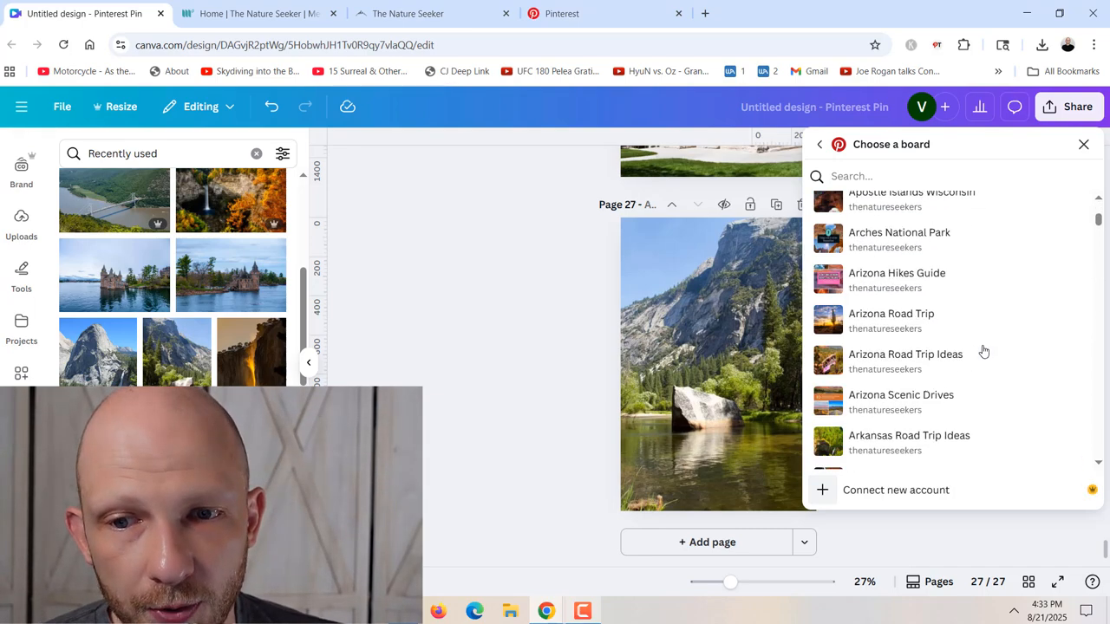
{"action": "scroll", "coordinate": [982, 350], "scroll_direction": "up", "scroll_amount": 7}
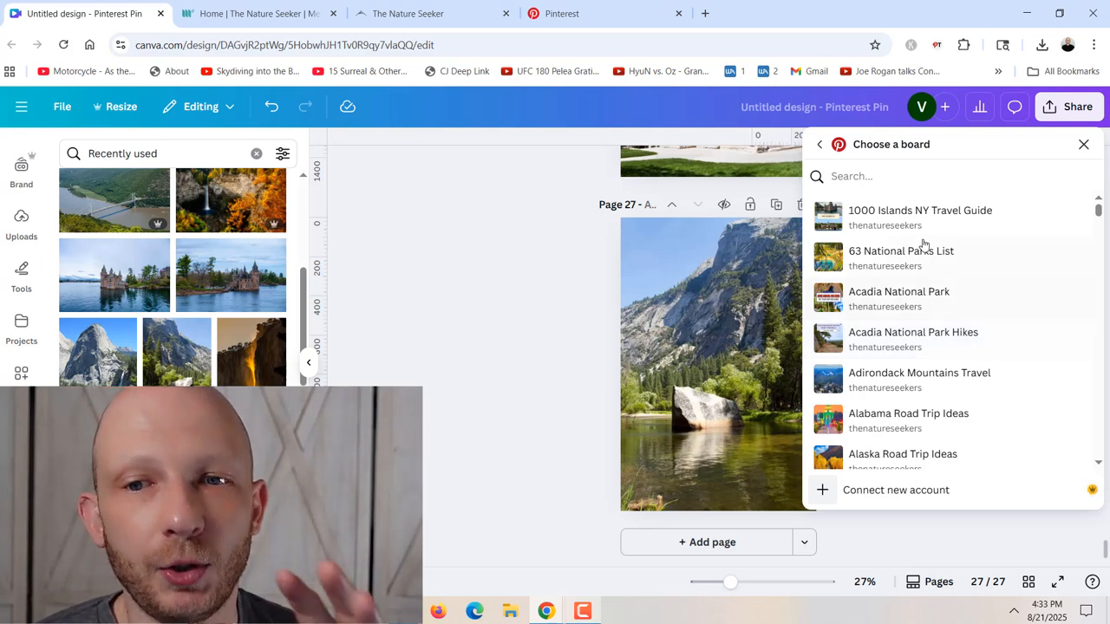
{"action": "scroll", "coordinate": [938, 367], "scroll_direction": "down", "scroll_amount": 3}
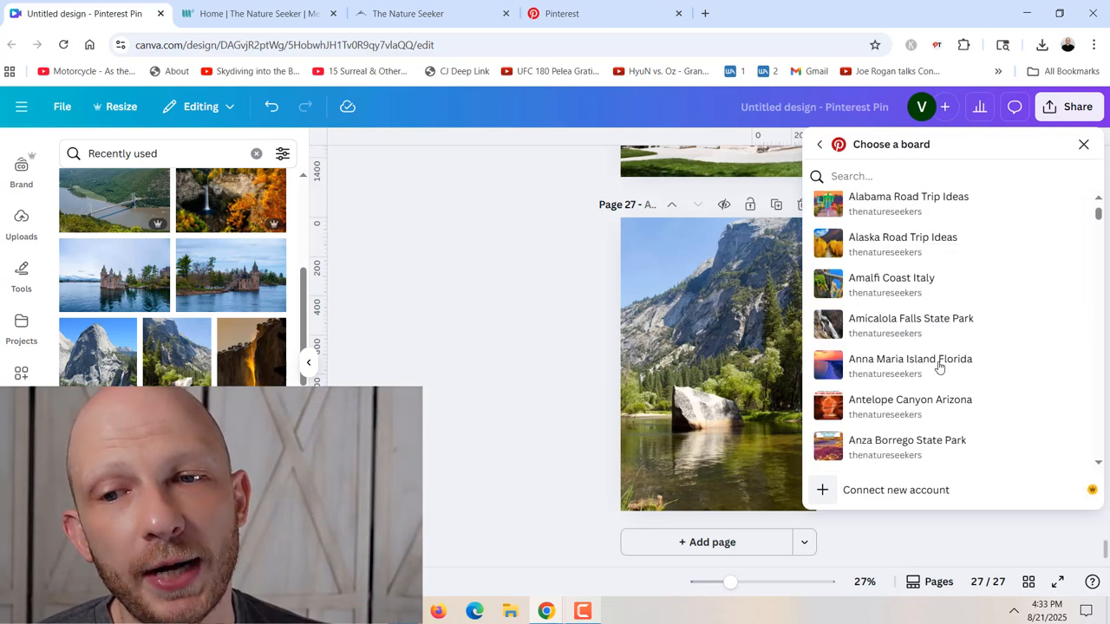
{"action": "scroll", "coordinate": [938, 367], "scroll_direction": "up", "scroll_amount": 3}
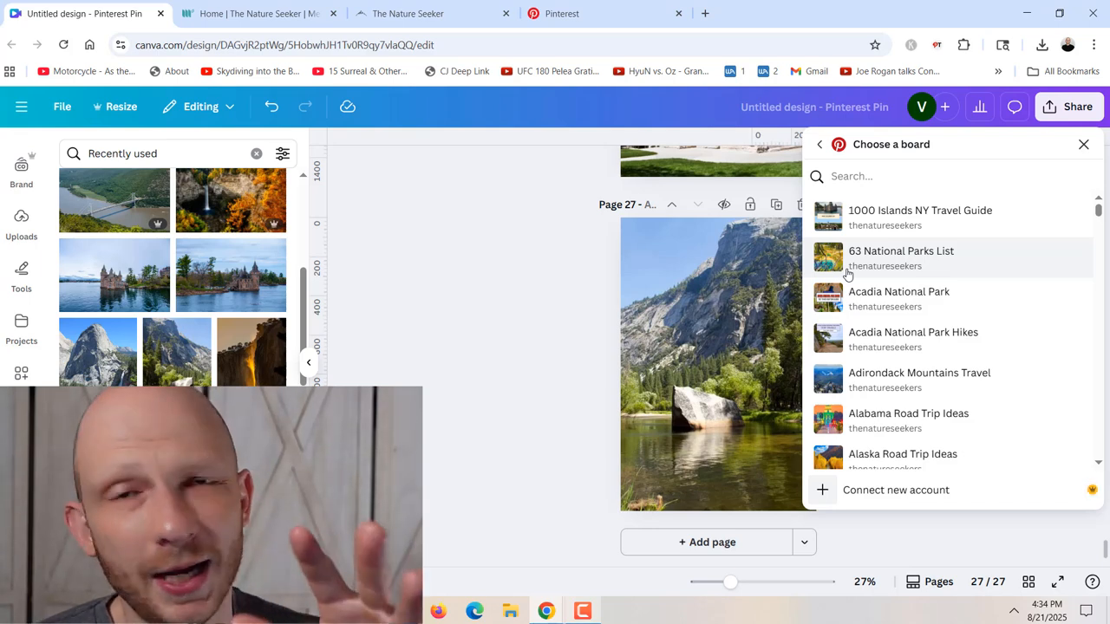
{"action": "left_click", "coordinate": [916, 251]}
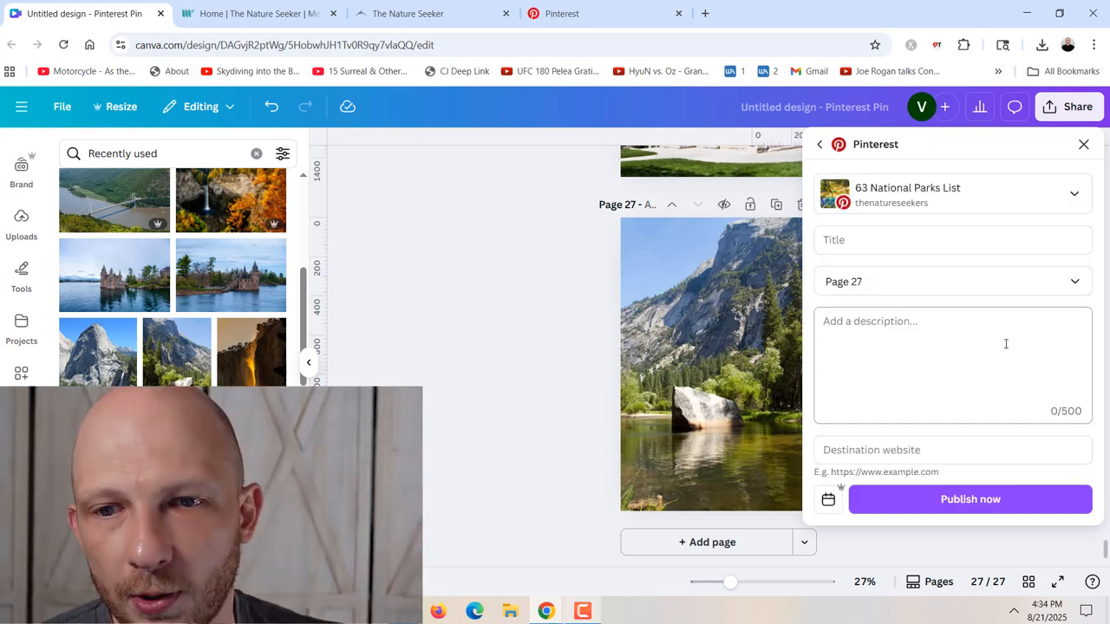
Step: Examine the pin's title, page selection, description and destination website fields
{"action": "left_click", "coordinate": [868, 245]}
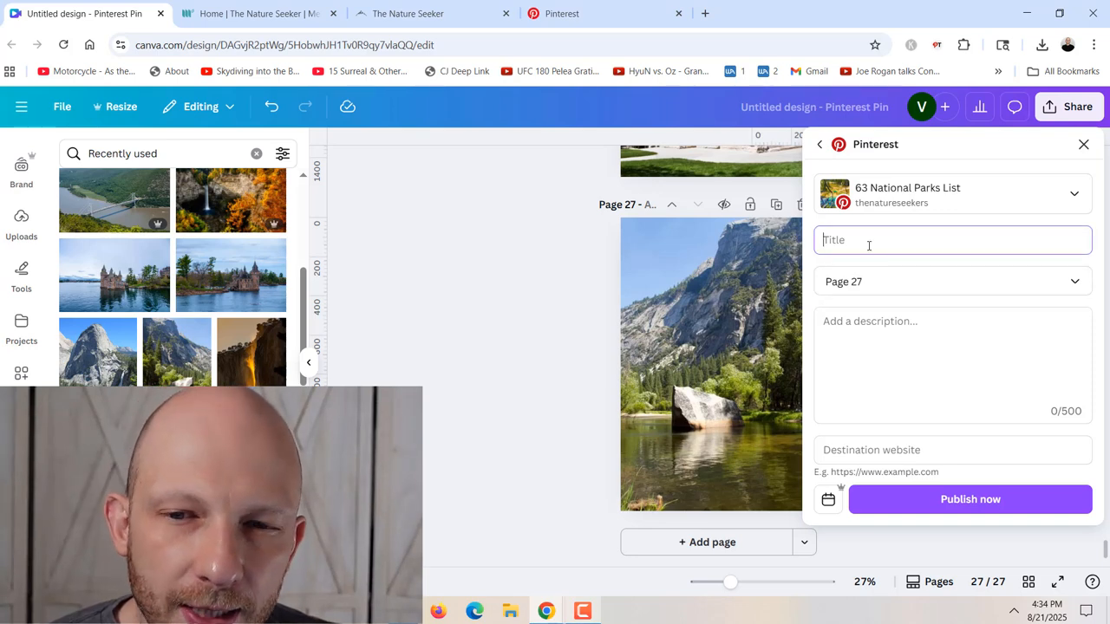
{"action": "left_click", "coordinate": [895, 323]}
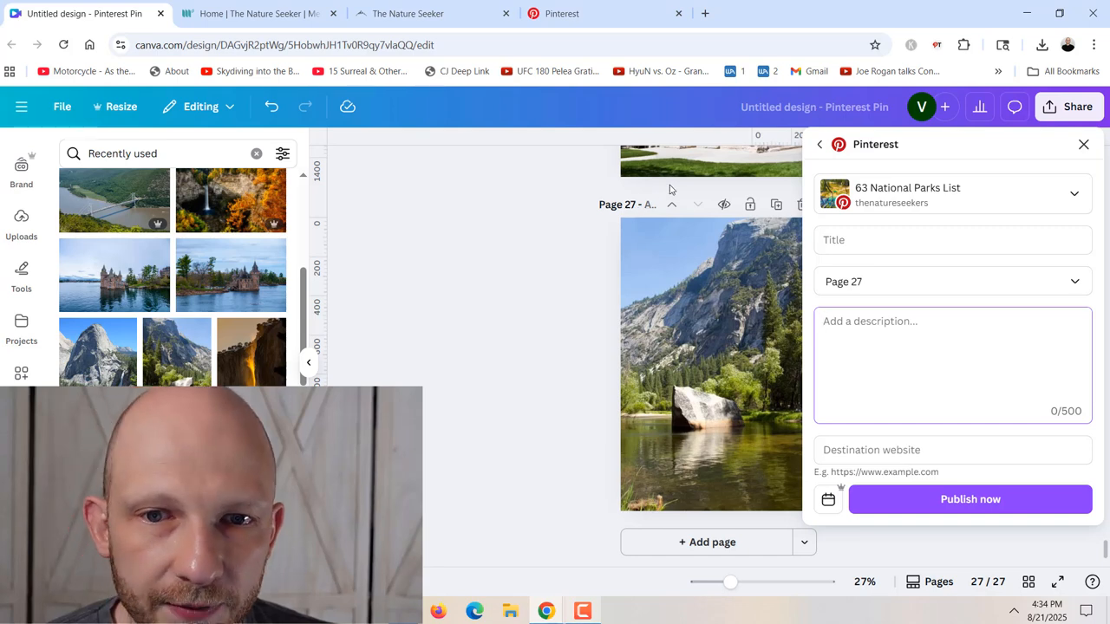
{"action": "left_click", "coordinate": [867, 284]}
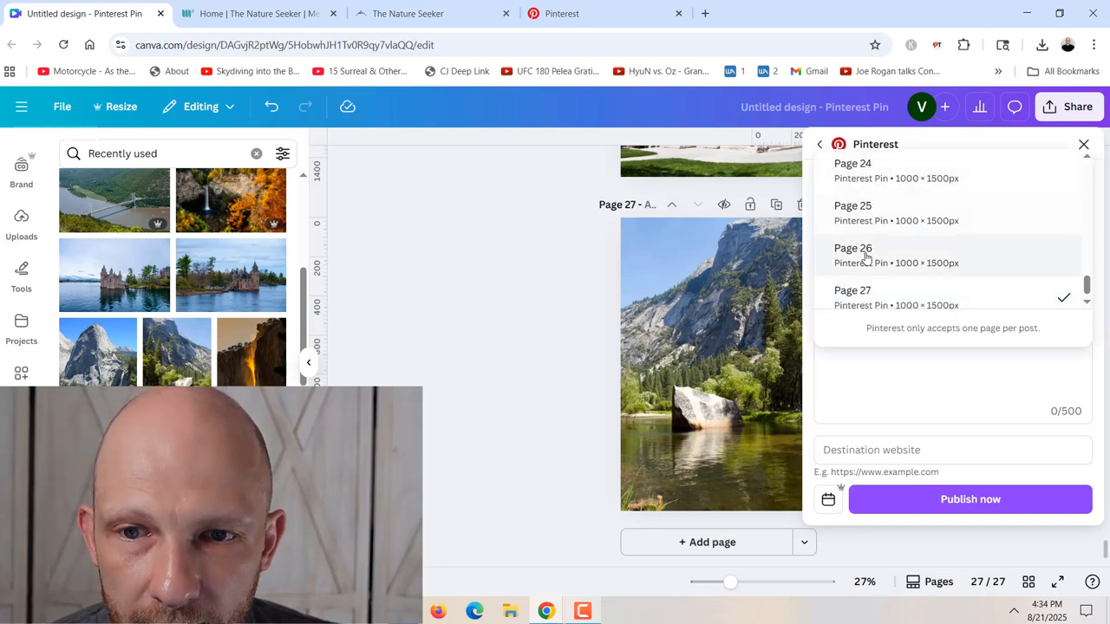
{"action": "left_click", "coordinate": [812, 368]}
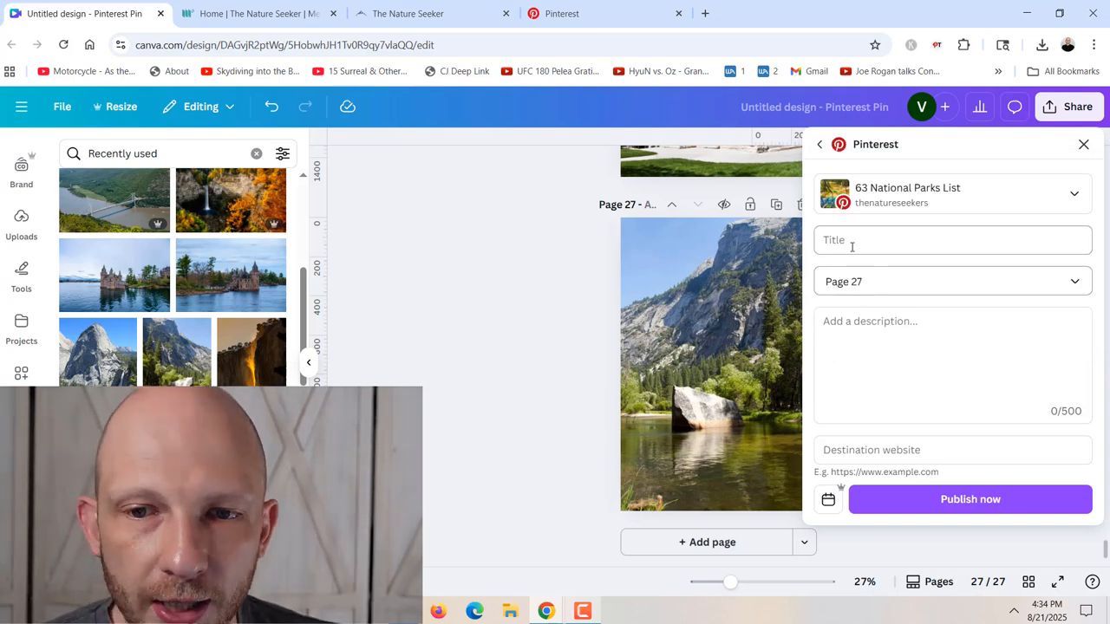
{"action": "left_click", "coordinate": [875, 339]}
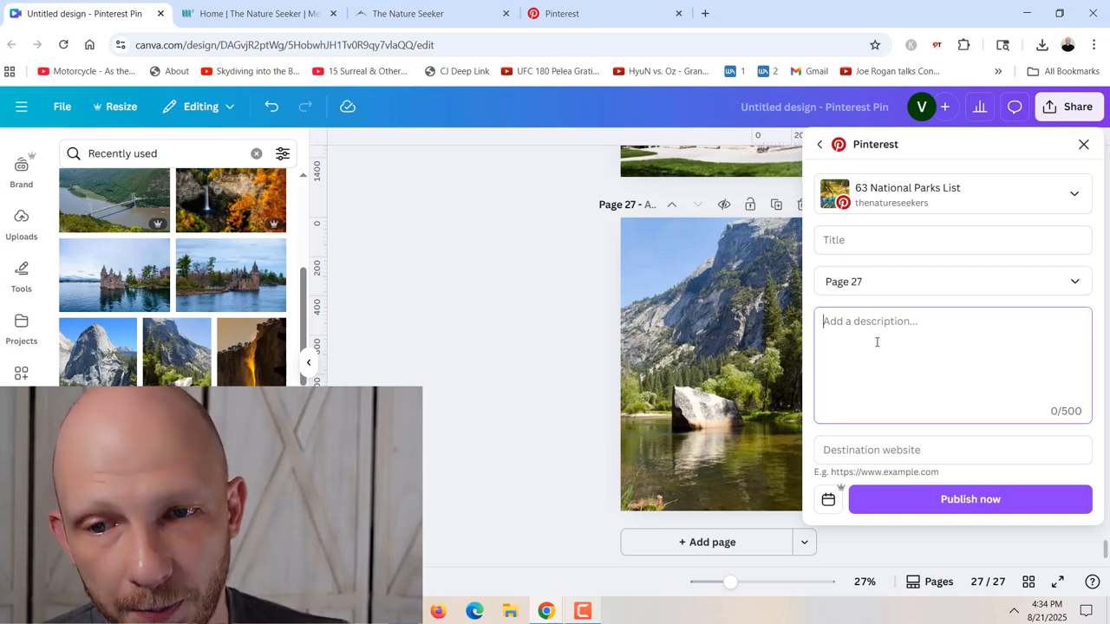
{"action": "left_click", "coordinate": [914, 448]}
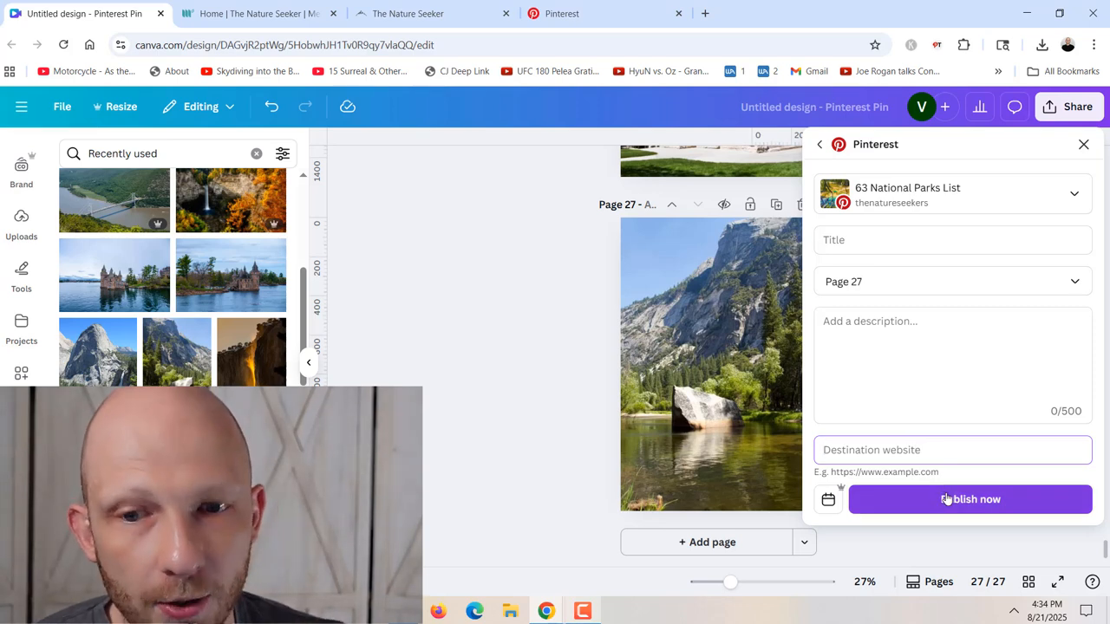
Step: Try a pin schedule of August 22, 2025 at 07:00 PM, and go back to the pin details without applying it
{"action": "left_click", "coordinate": [830, 501]}
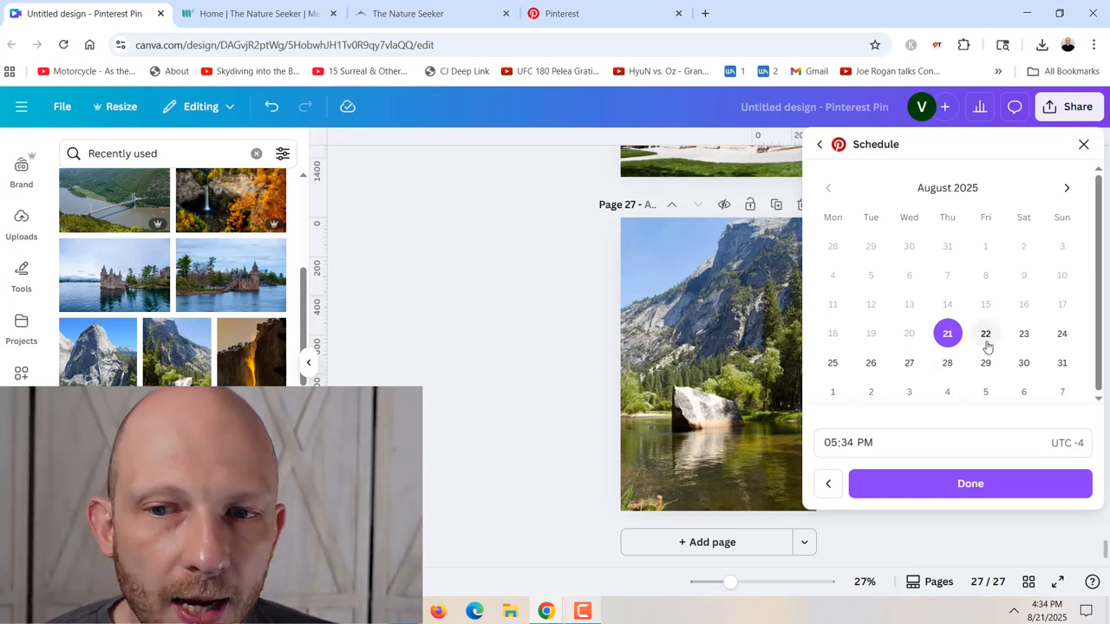
{"action": "left_click", "coordinate": [985, 338]}
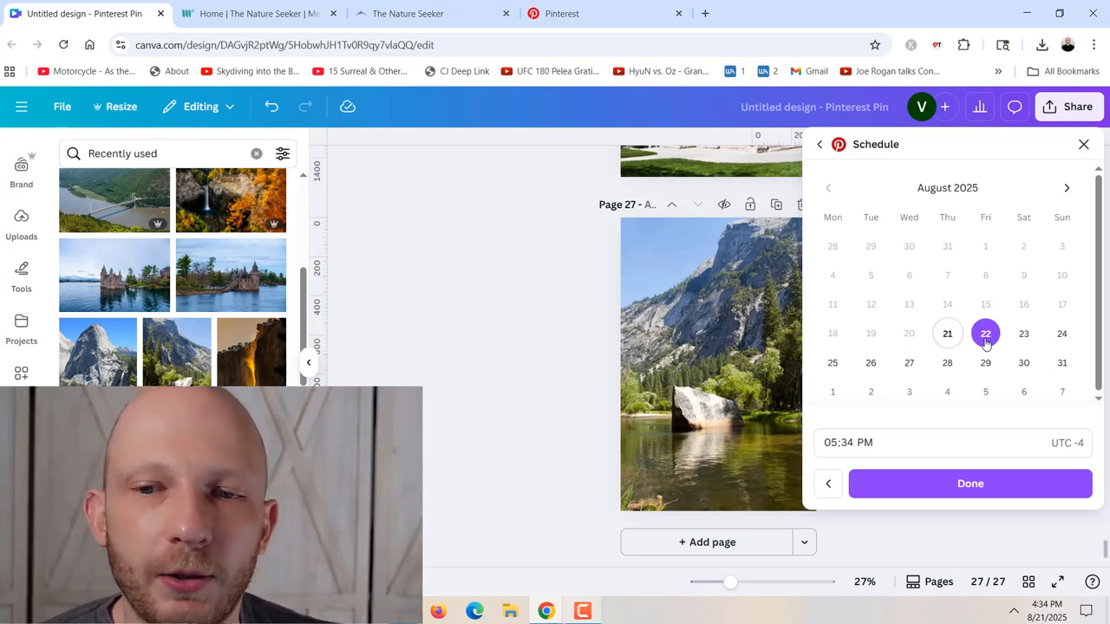
{"action": "left_click", "coordinate": [878, 447]}
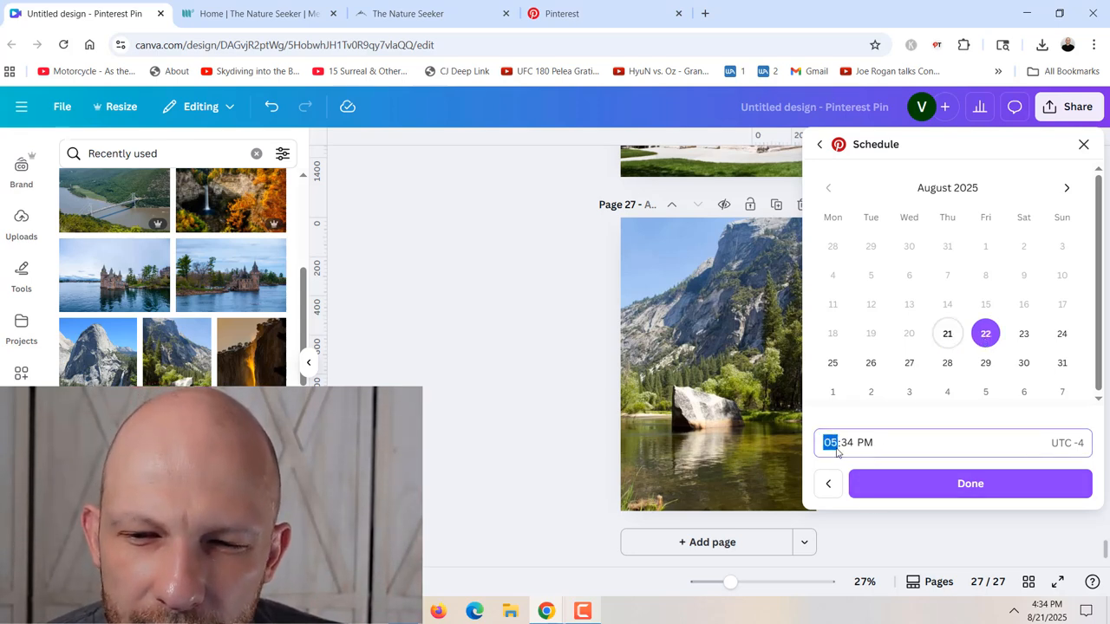
{"action": "type", "text": "0700a"}
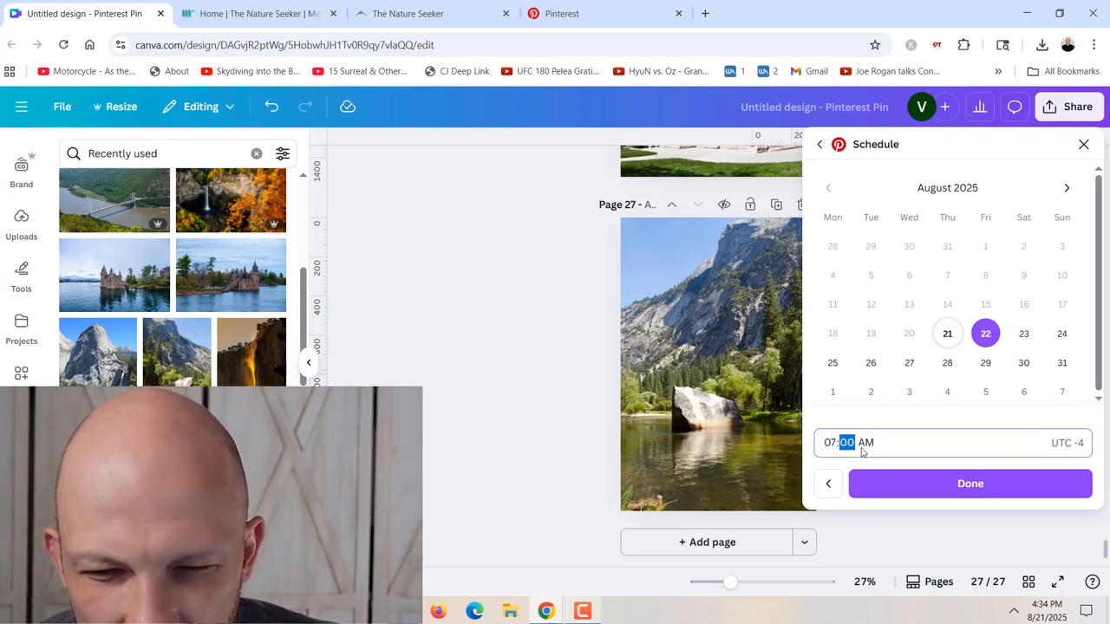
{"action": "left_click", "coordinate": [867, 451]}
{"action": "type", "text": "p"}
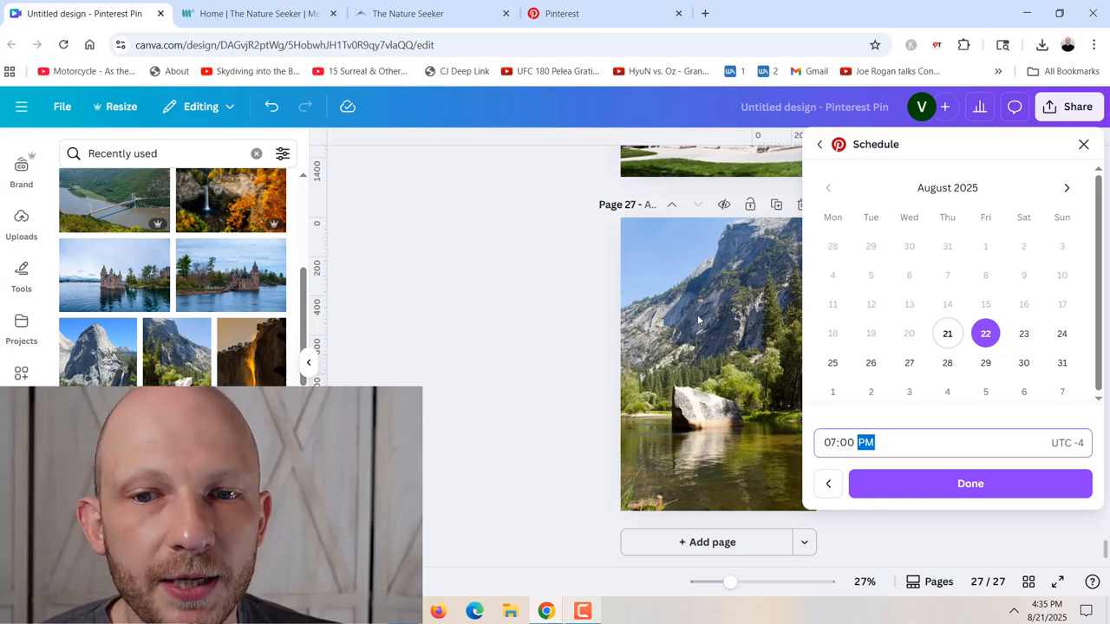
{"action": "left_click", "coordinate": [820, 144]}
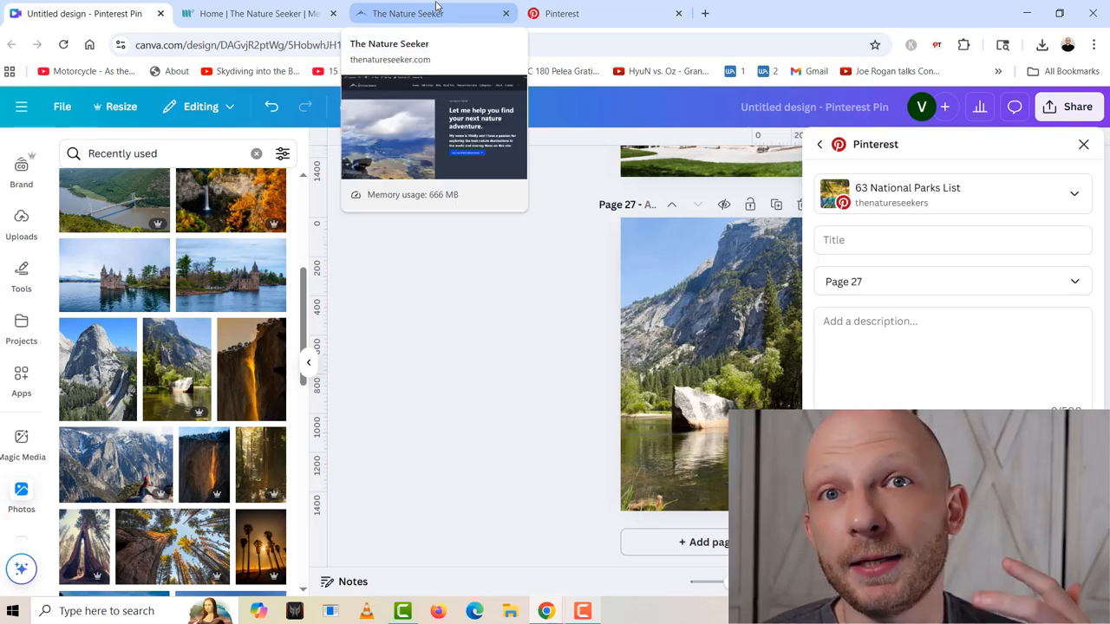
Step: Switch to The Nature Seeker website and the Mediavine dashboard to examine the site's revenue for the last 30 days
{"action": "left_click", "coordinate": [408, 13]}
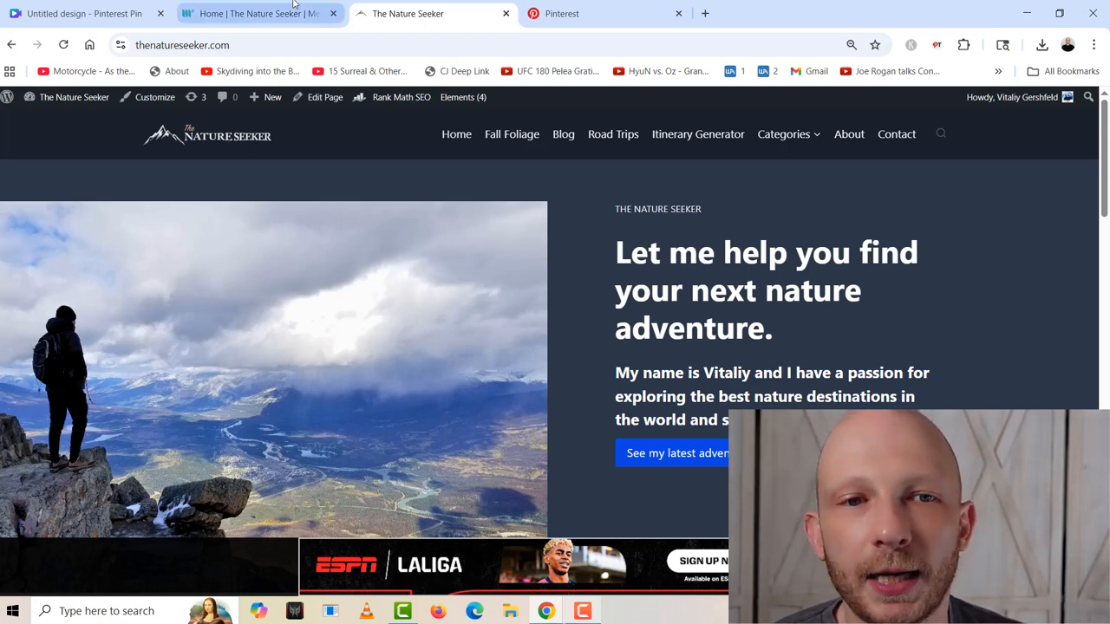
{"action": "left_click", "coordinate": [251, 13]}
{"action": "left_click_drag", "start_coordinate": [338, 350], "coordinate": [422, 342]}
{"action": "left_click", "coordinate": [424, 341]}
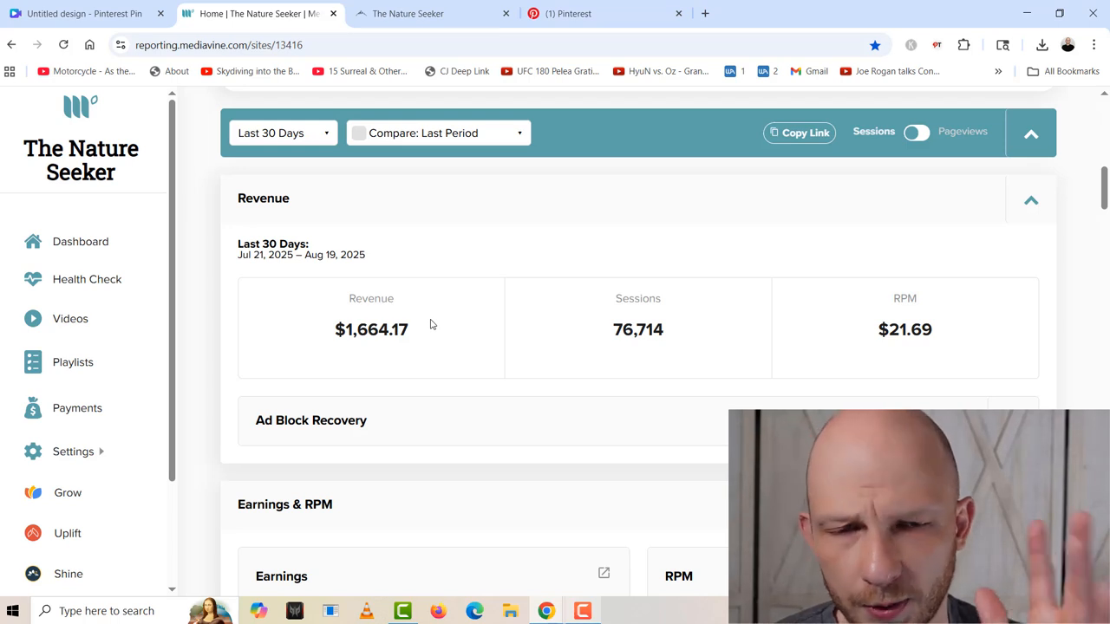
{"action": "left_click_drag", "start_coordinate": [431, 322], "coordinate": [277, 335]}
{"action": "left_click", "coordinate": [394, 345]}
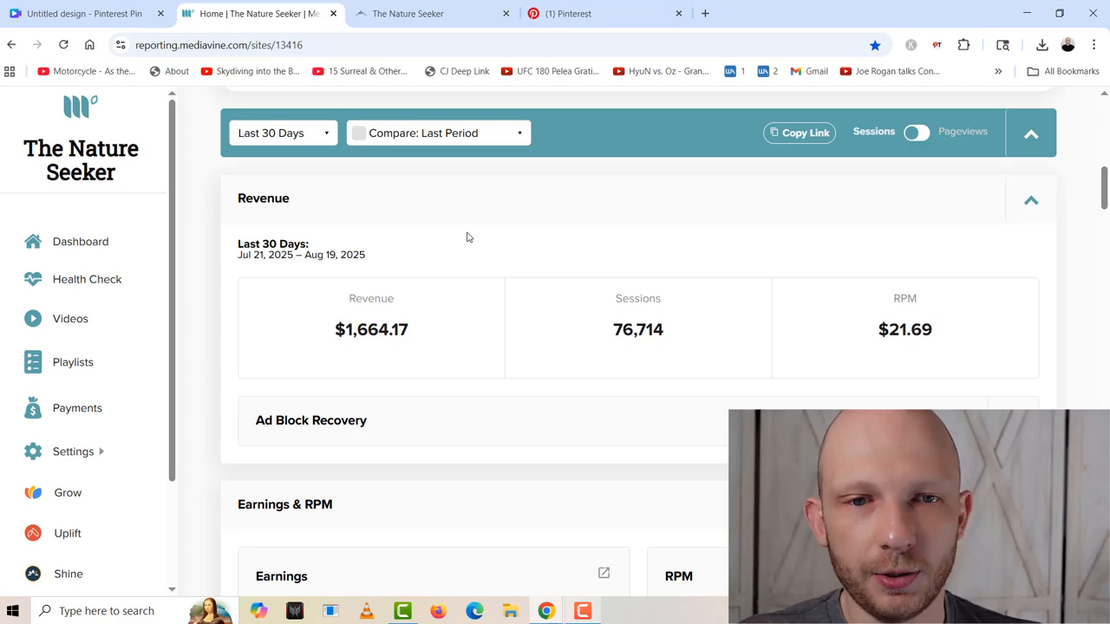
Step: Review the saved Pinterest boards, the Mediavine revenue report and the blog's home page
{"action": "left_click", "coordinate": [404, 13]}
{"action": "left_click", "coordinate": [594, 4]}
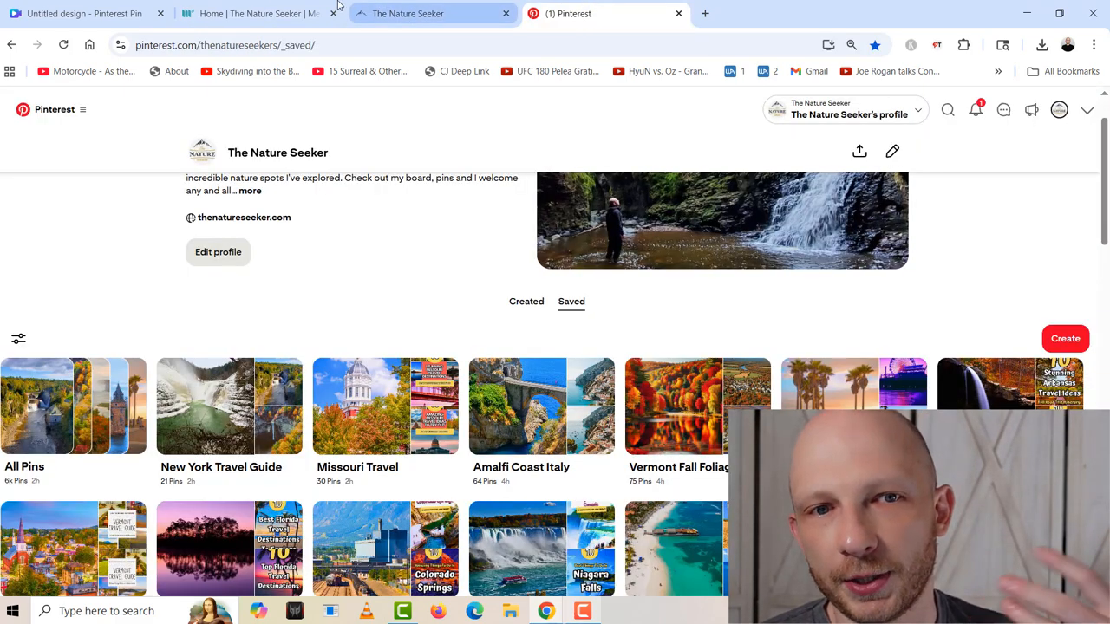
{"action": "left_click", "coordinate": [269, 10]}
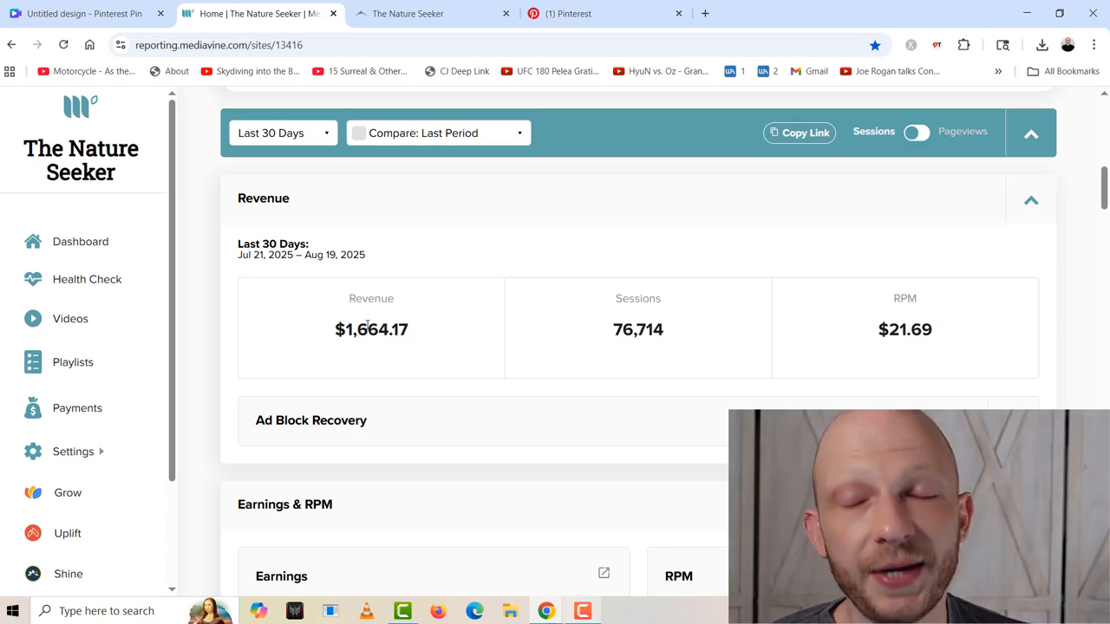
{"action": "left_click", "coordinate": [434, 13]}
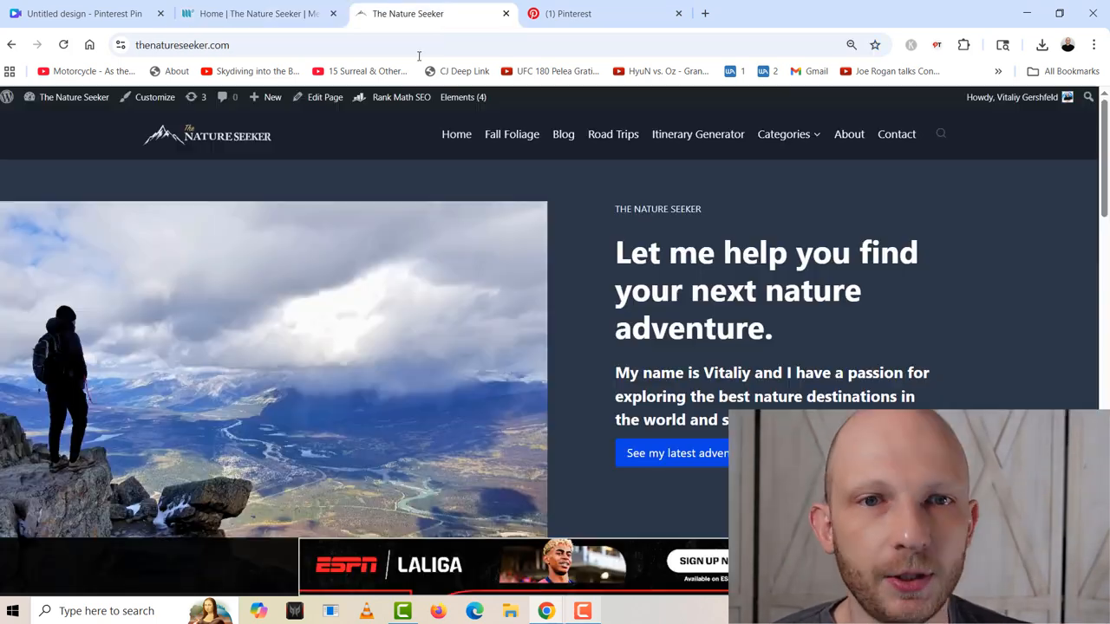